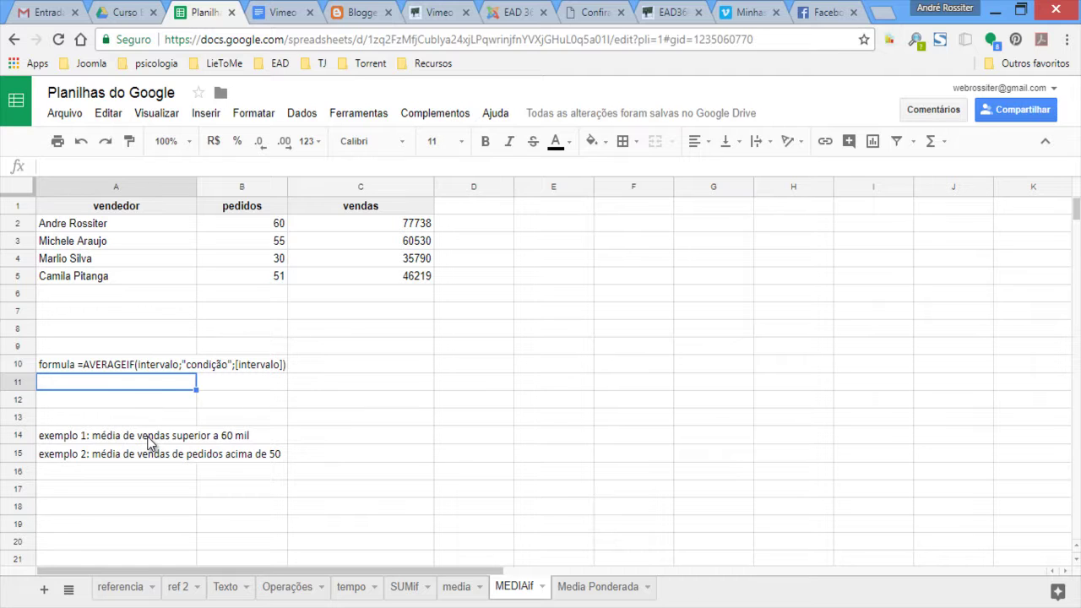
# Step: Begin an AVERAGEIF formula in C14 for example 1, using the sales values C2:C5 as its range
pyautogui.click(345, 434)
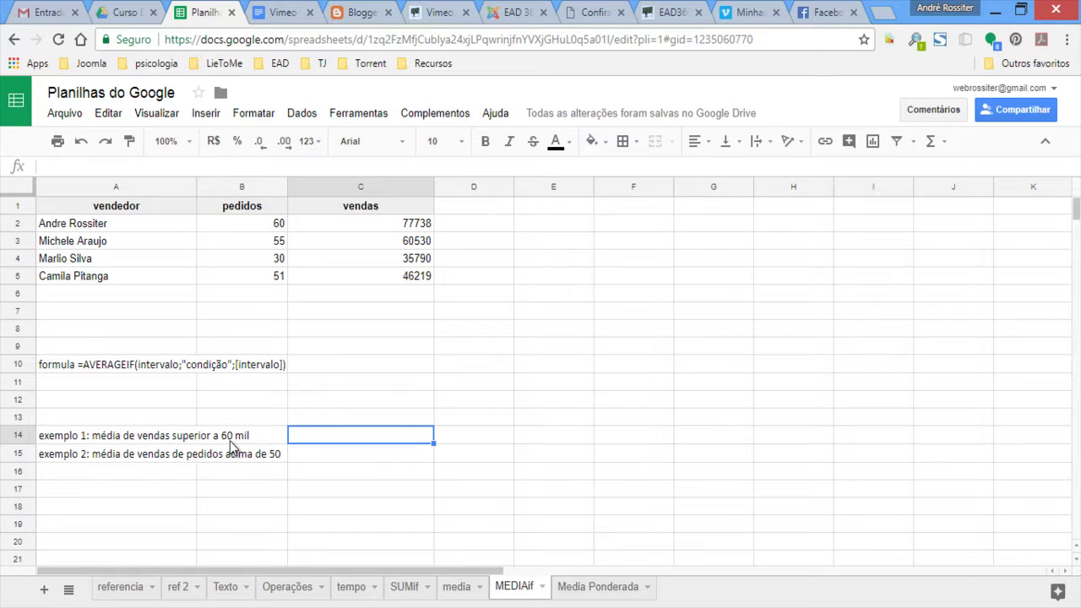
pyautogui.click(327, 462)
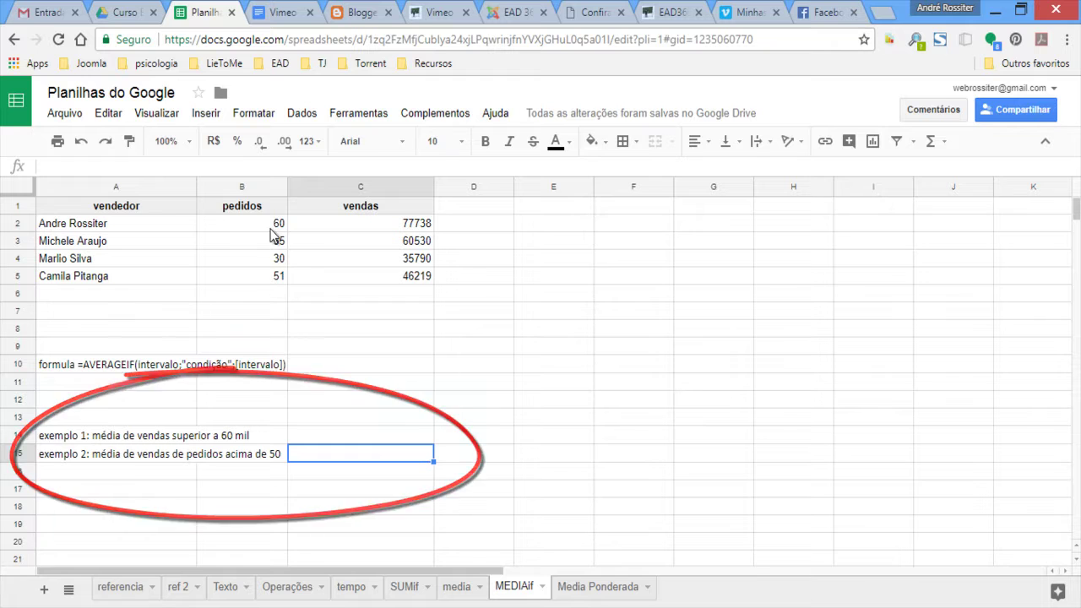
pyautogui.click(336, 436)
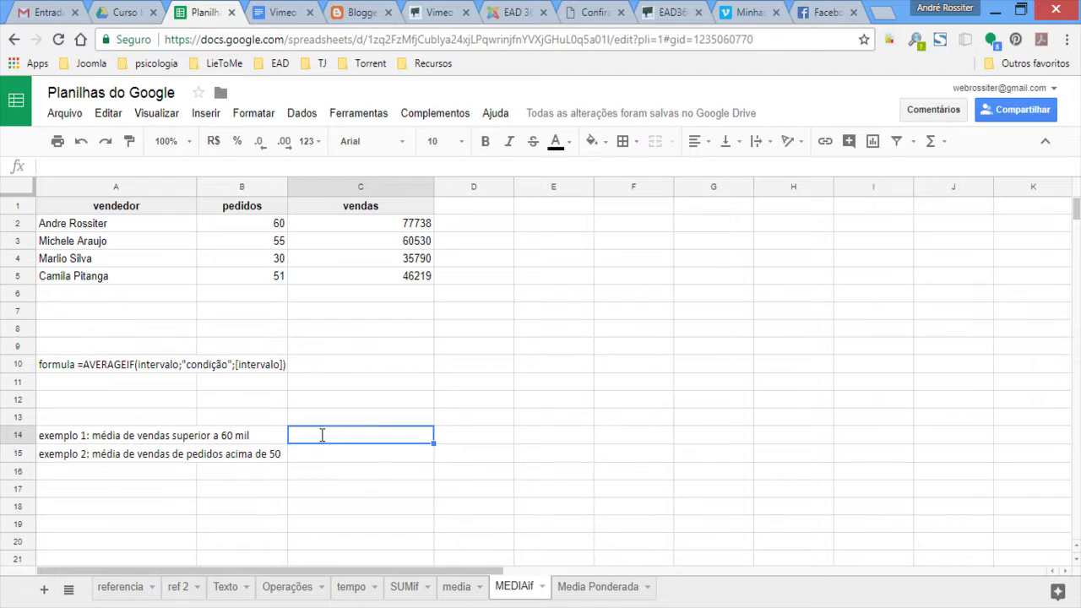
pyautogui.write('=AVERAGE')
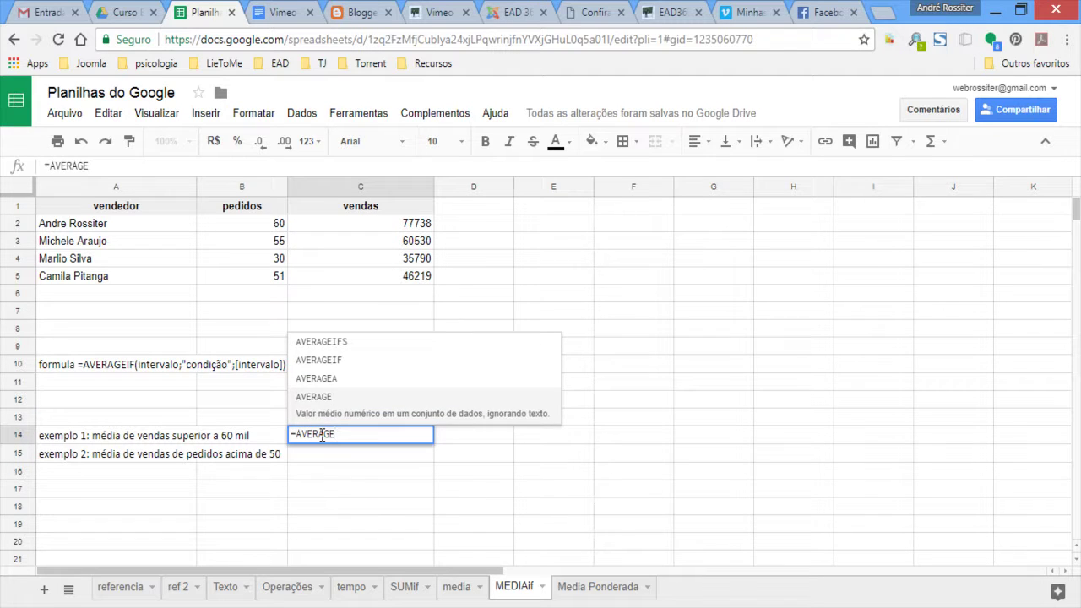
pyautogui.write('IR')
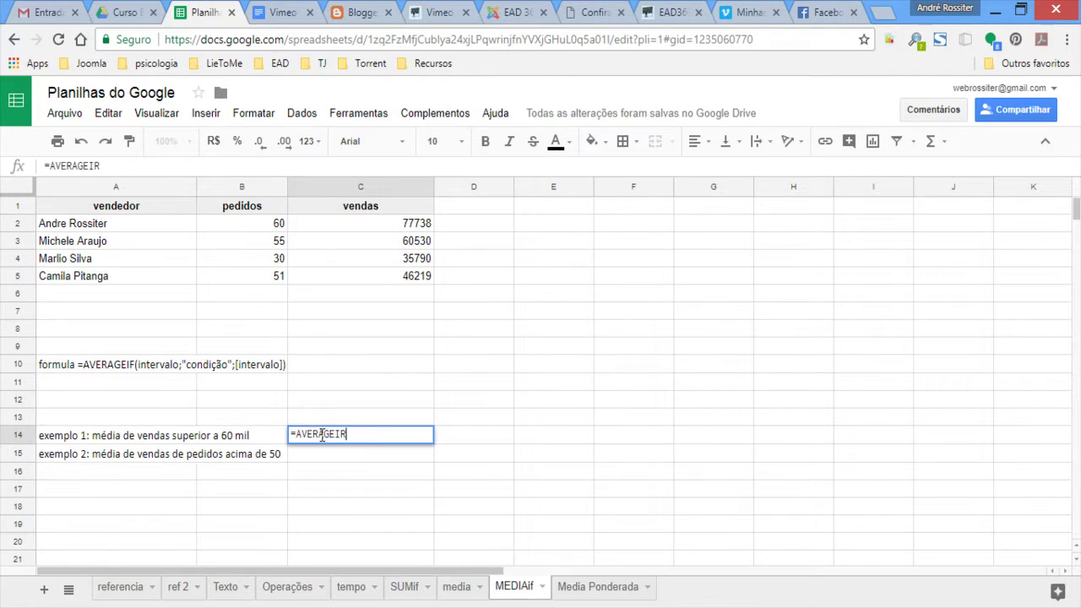
pyautogui.press('BackSpace')
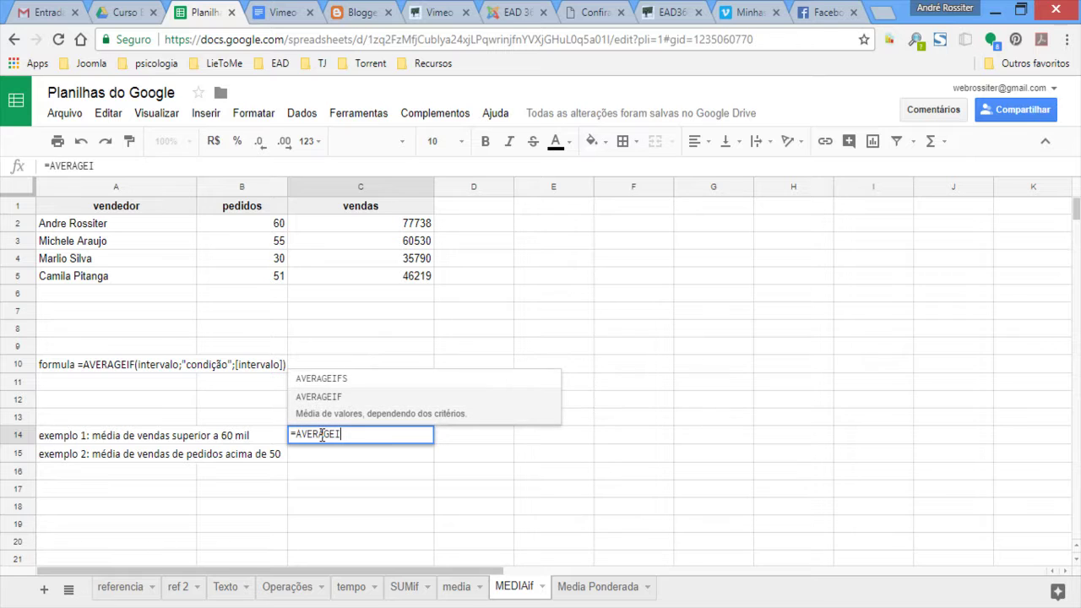
pyautogui.write('F(')
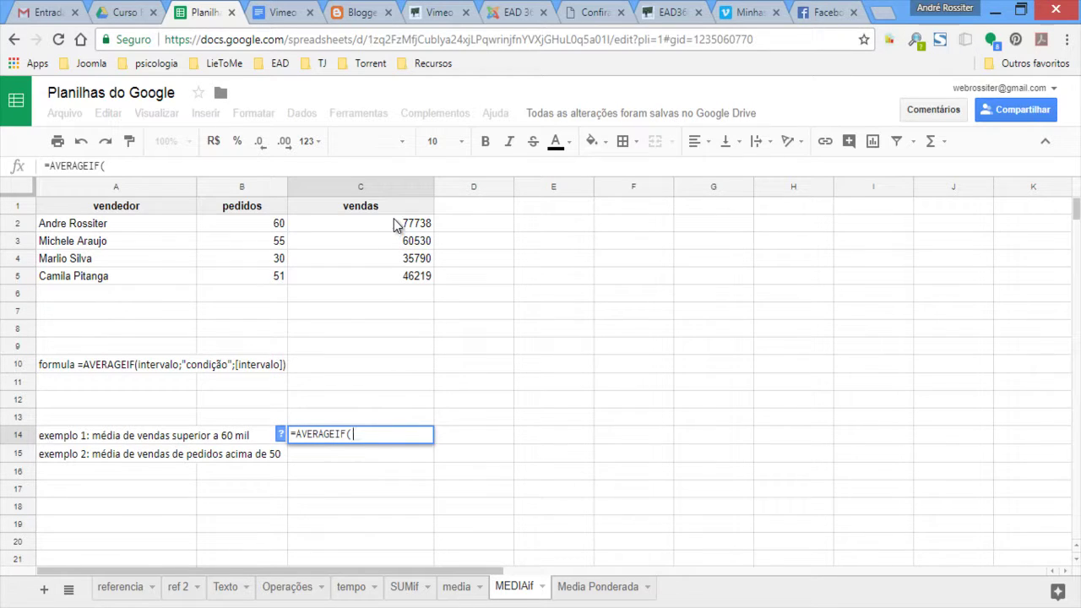
pyautogui.moveTo(395, 221); pyautogui.dragTo(401, 287)
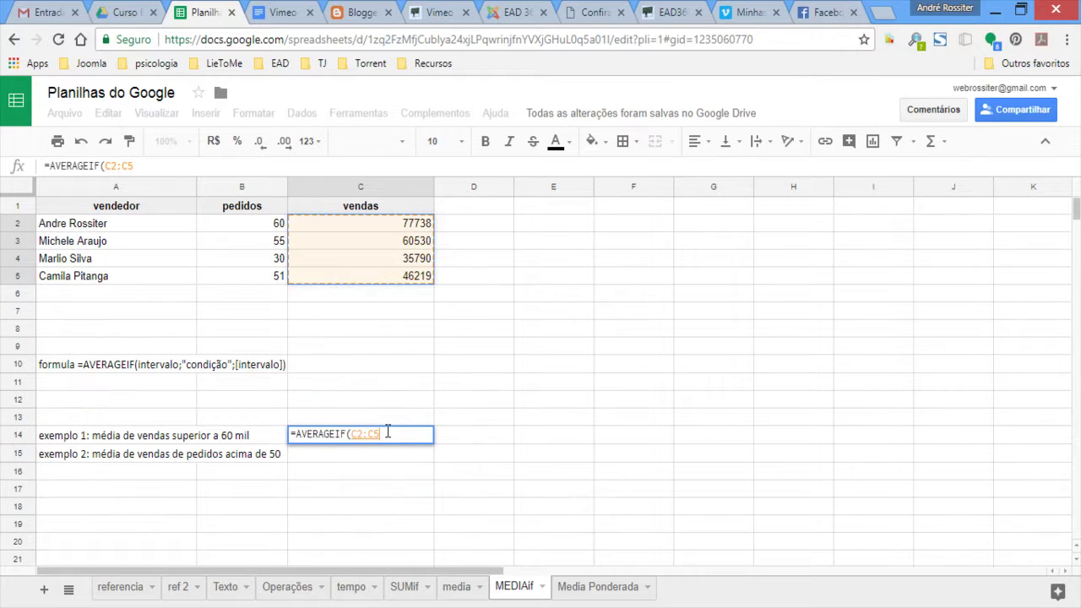
# Step: Complete the C14 formula with the condition ">60000" and enter it
pyautogui.write(';')
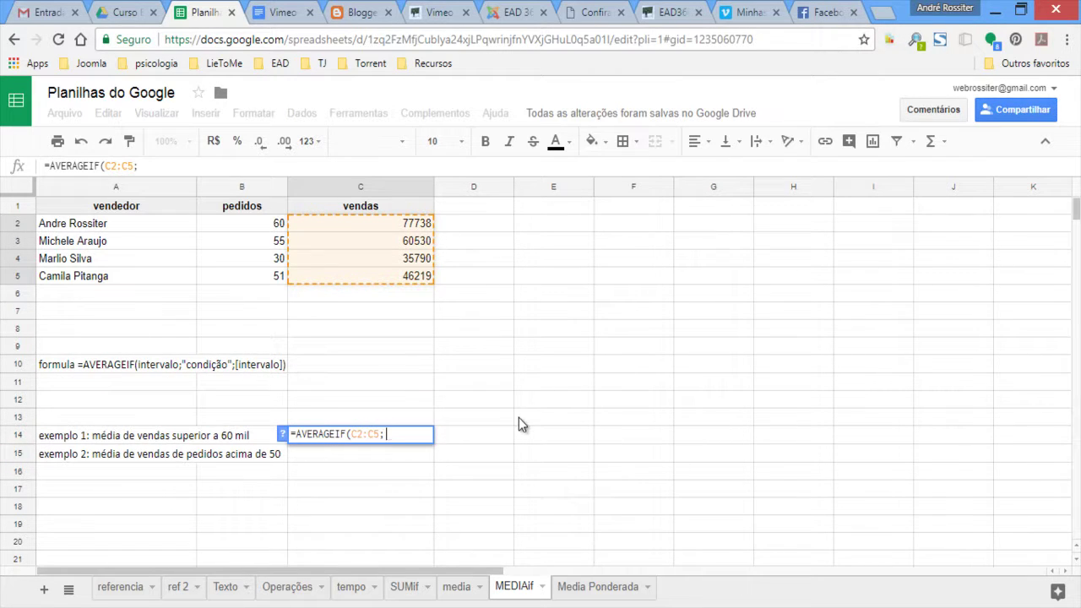
pyautogui.write('"')
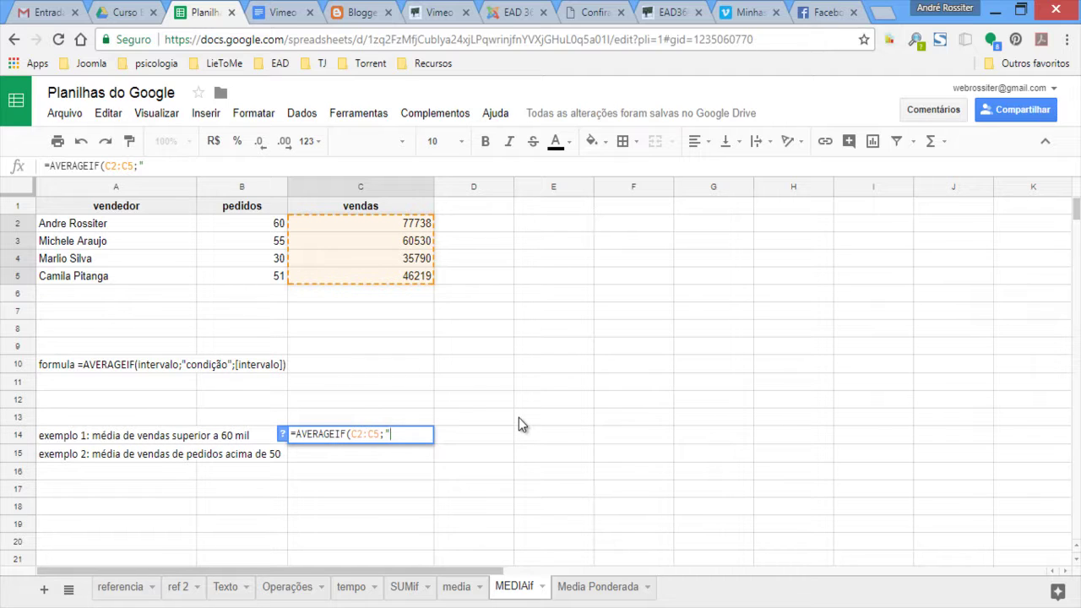
pyautogui.write('>60000')
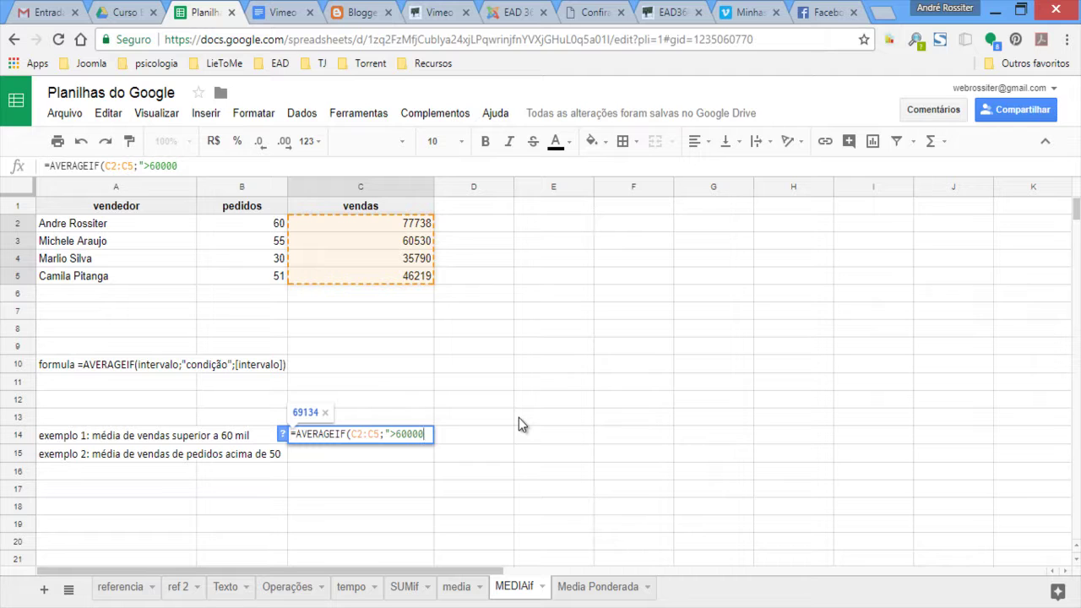
pyautogui.write('"')
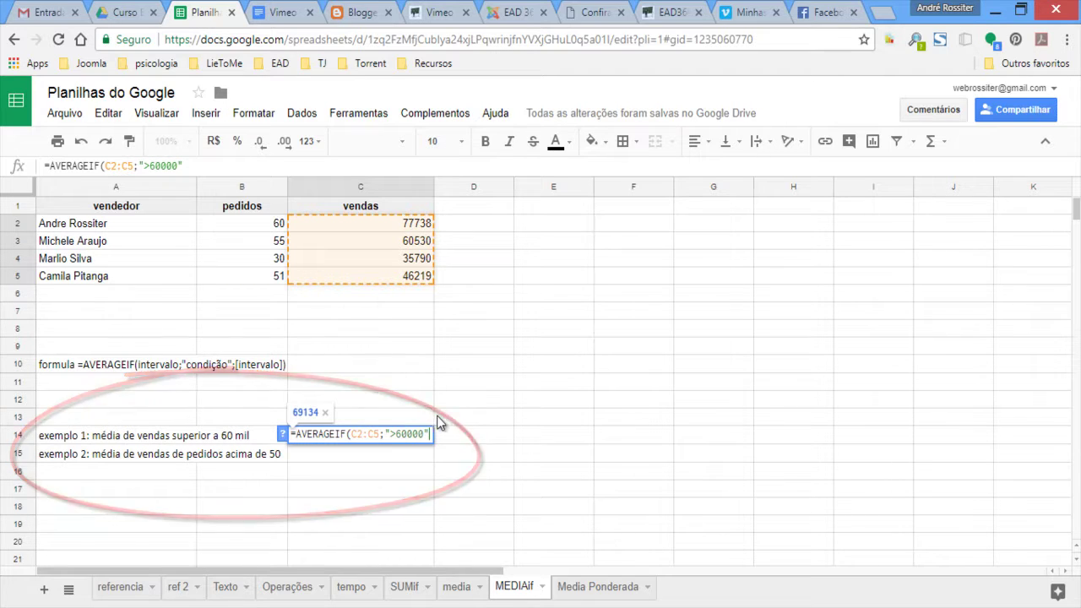
pyautogui.write(')')
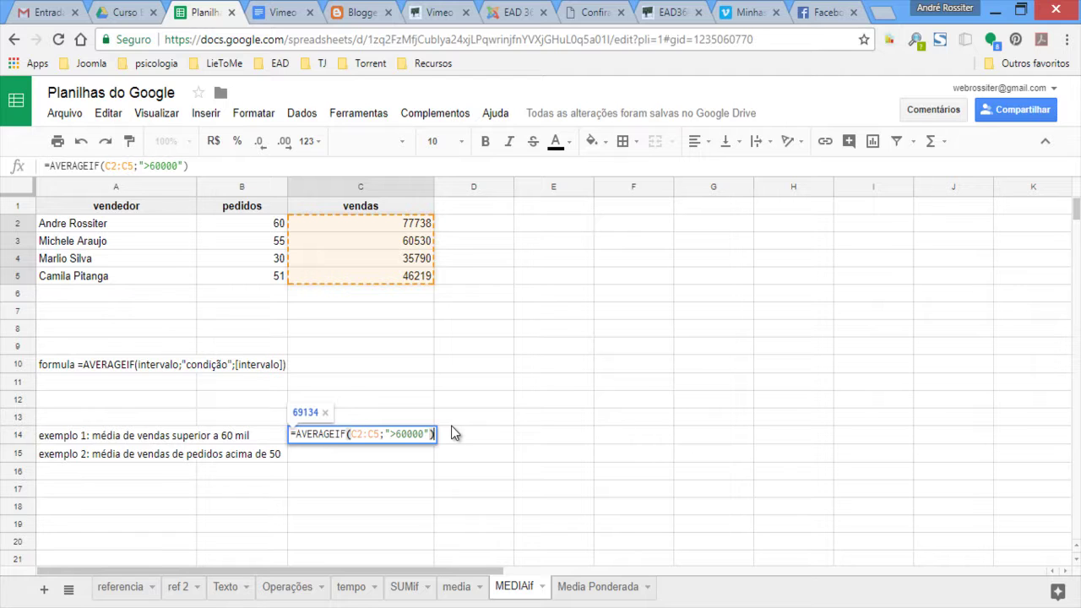
pyautogui.press('Return')
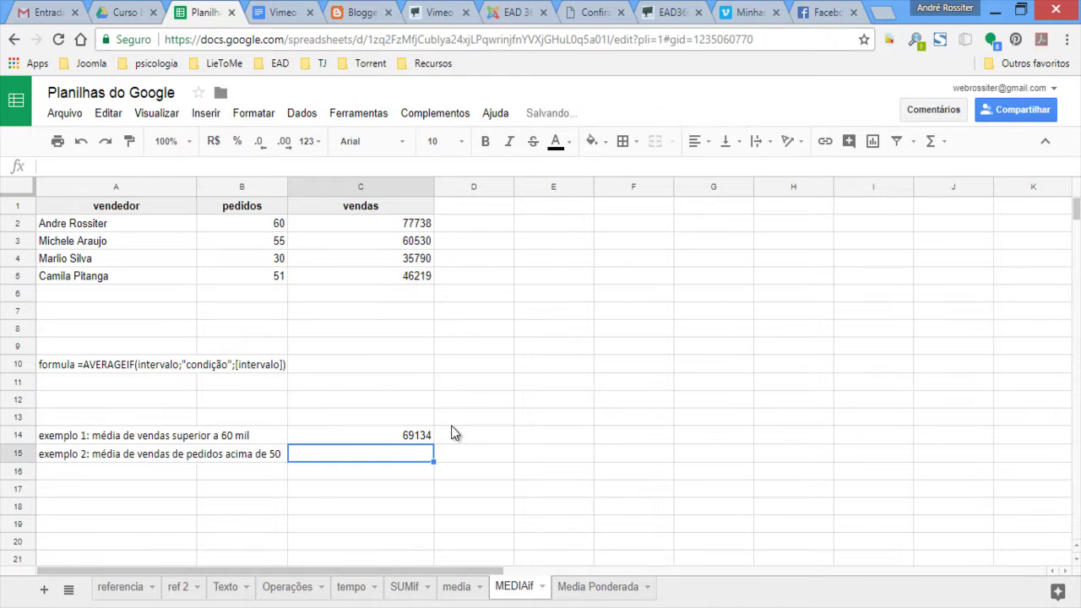
# Step: Review the C14 formula against the sales values, and pick out the order counts above 50 in B2, B3 and B5
pyautogui.click(414, 438)
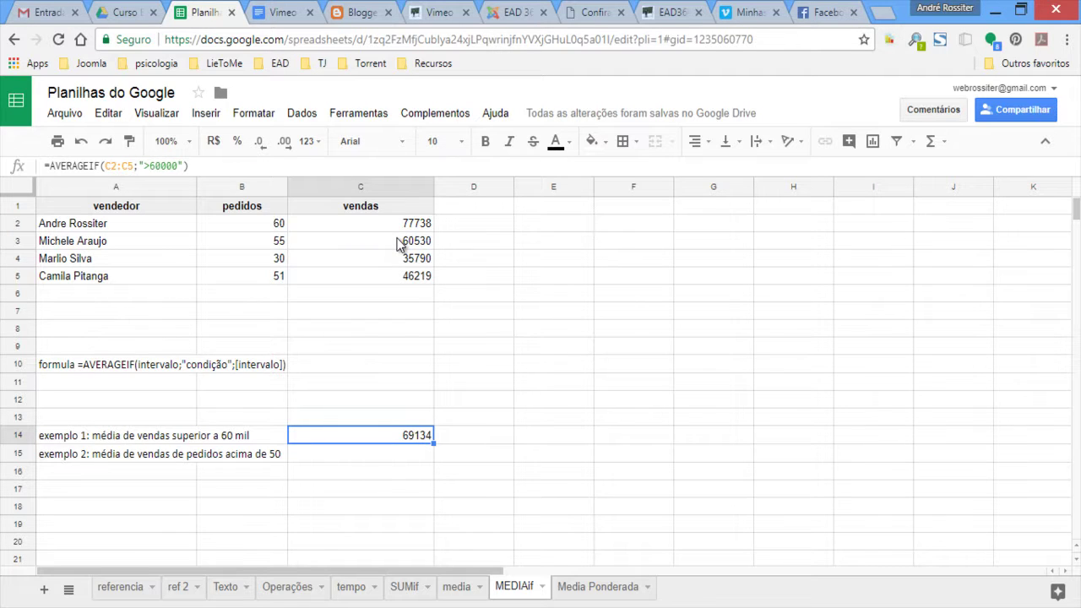
pyautogui.moveTo(389, 240)
pyautogui.mouseDown()
pyautogui.moveTo(393, 225)
pyautogui.moveTo(391, 234)
pyautogui.mouseUp()
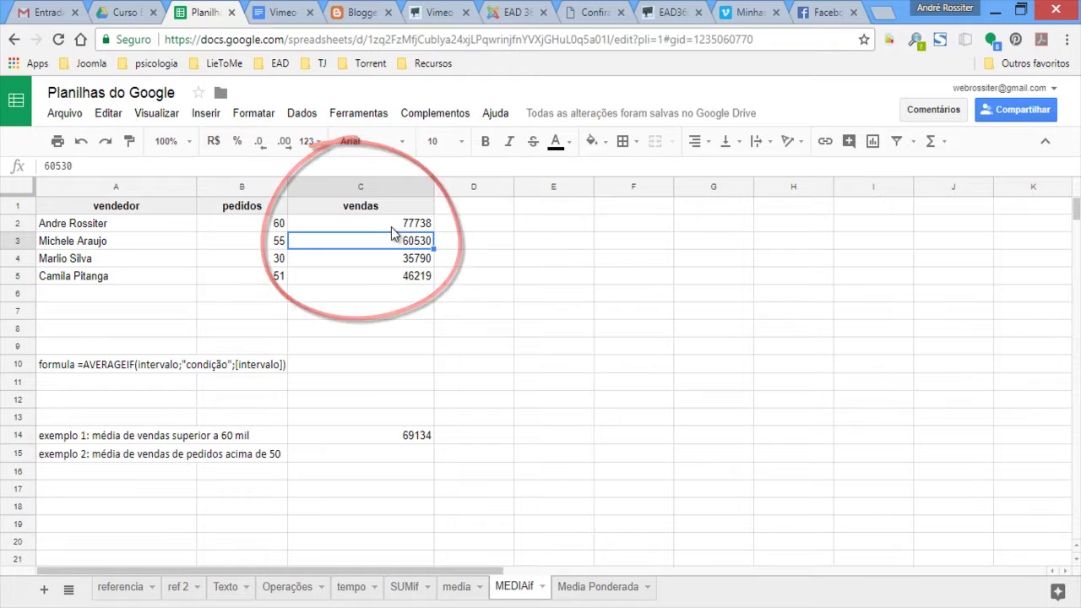
pyautogui.click(338, 455)
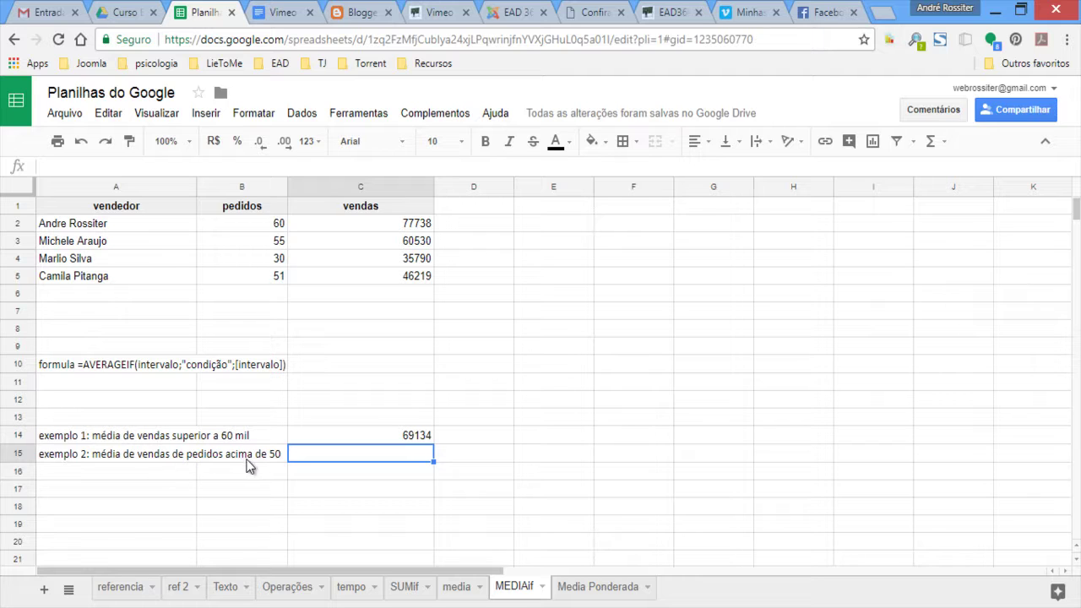
pyautogui.click(273, 282)
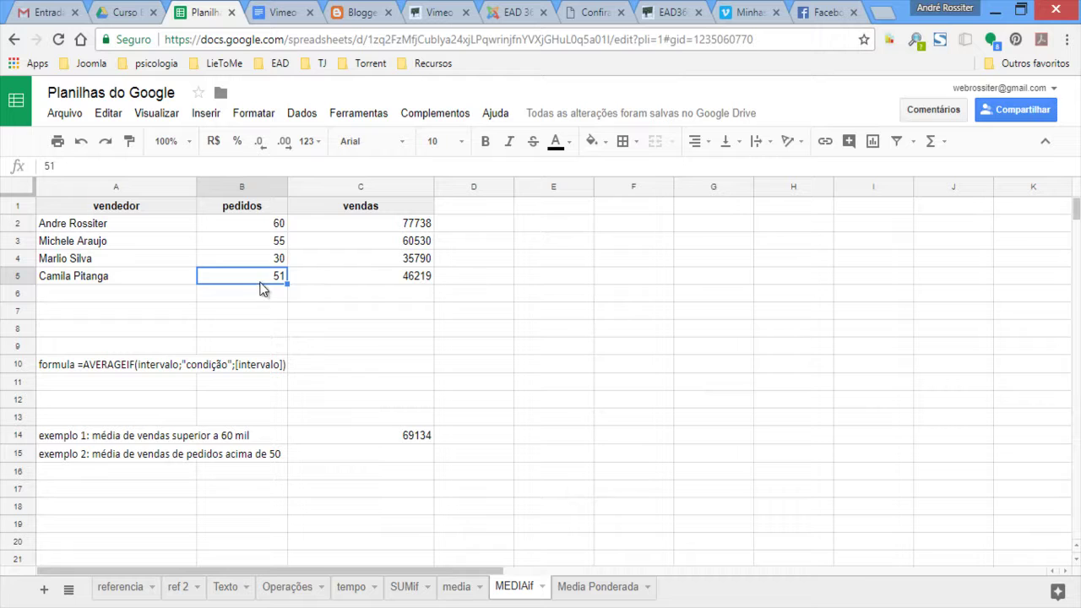
pyautogui.keyDown('ctrl'); pyautogui.click(263, 244); pyautogui.keyUp('ctrl')
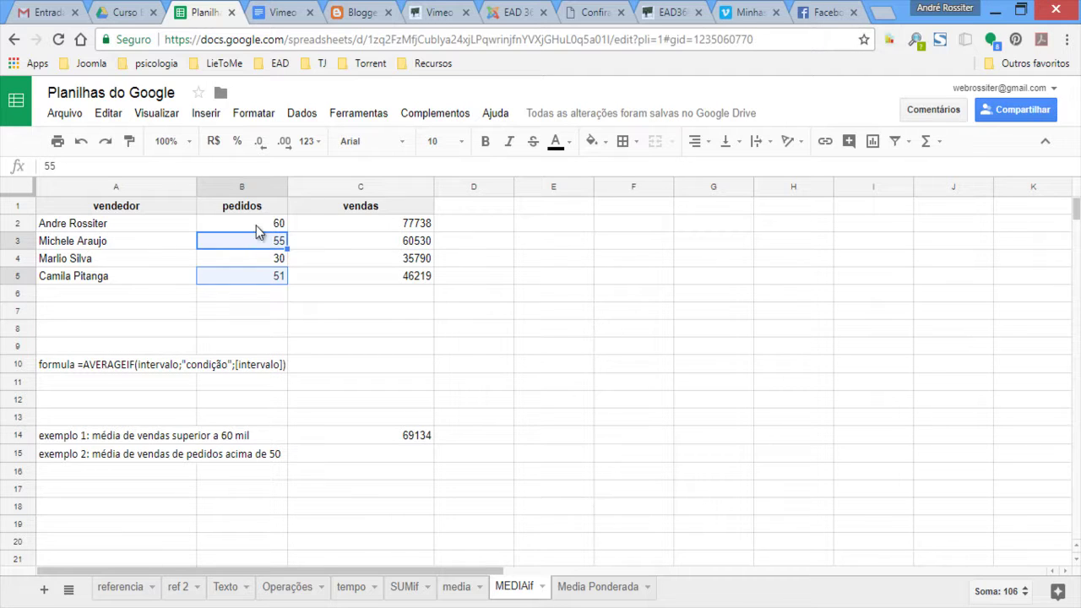
pyautogui.keyDown('ctrl'); pyautogui.click(255, 222); pyautogui.keyUp('ctrl')
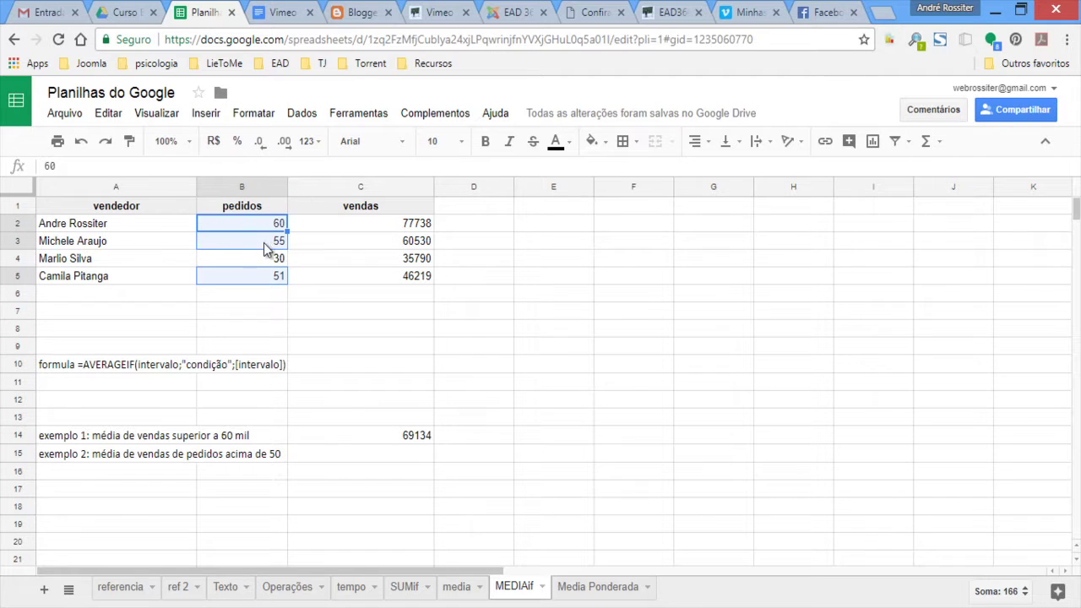
# Step: Begin an AVERAGEIF formula in C15 for example 2, using the order counts B2:B5 as the criteria range
pyautogui.click(357, 456)
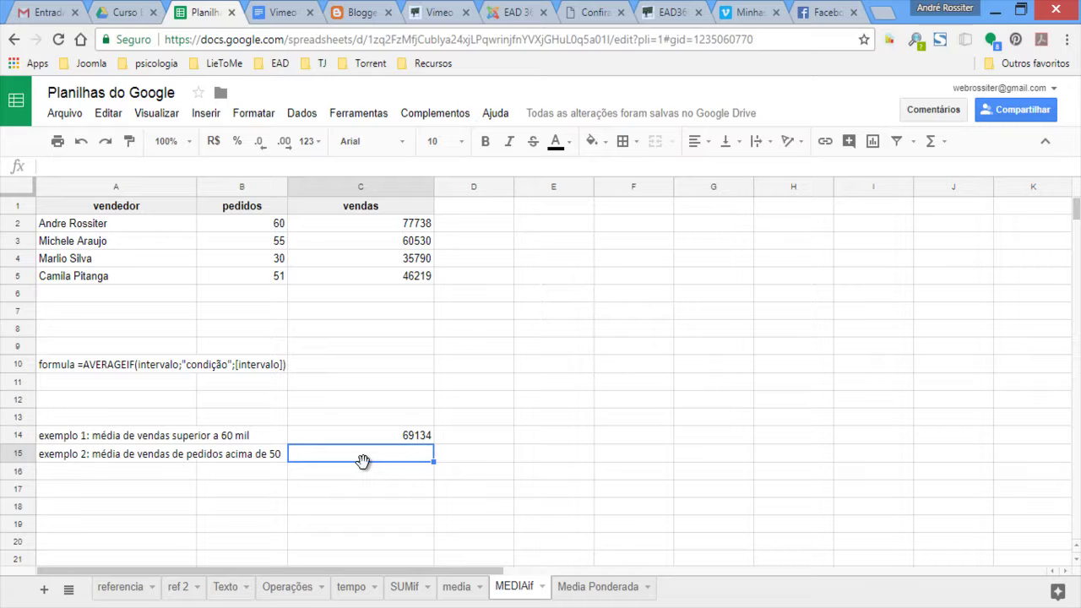
pyautogui.write('=averag')
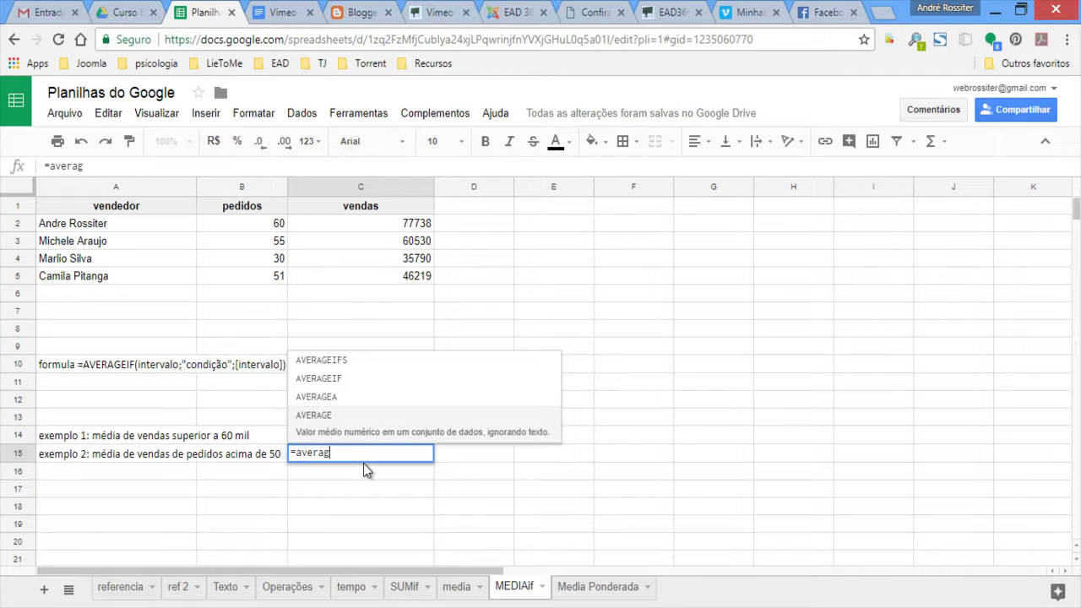
pyautogui.write('eif')
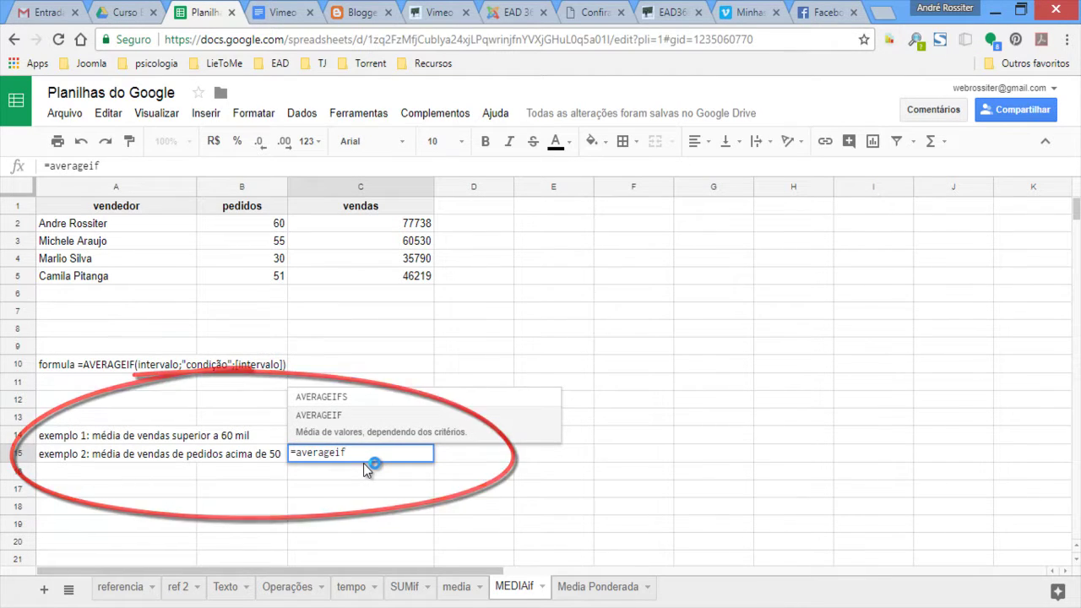
pyautogui.write('(')
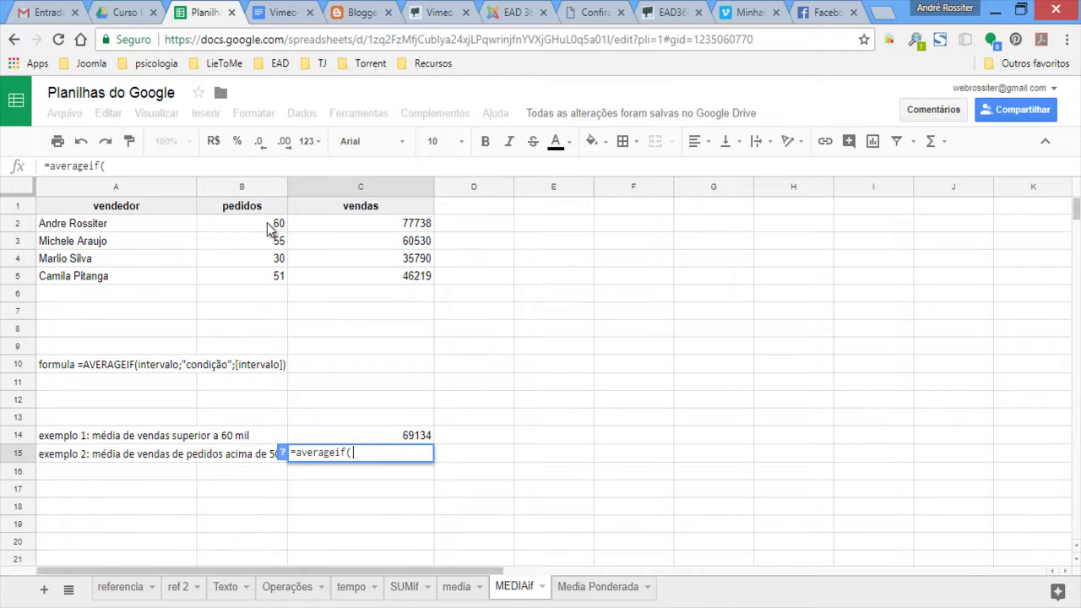
pyautogui.moveTo(267, 229); pyautogui.dragTo(269, 279)
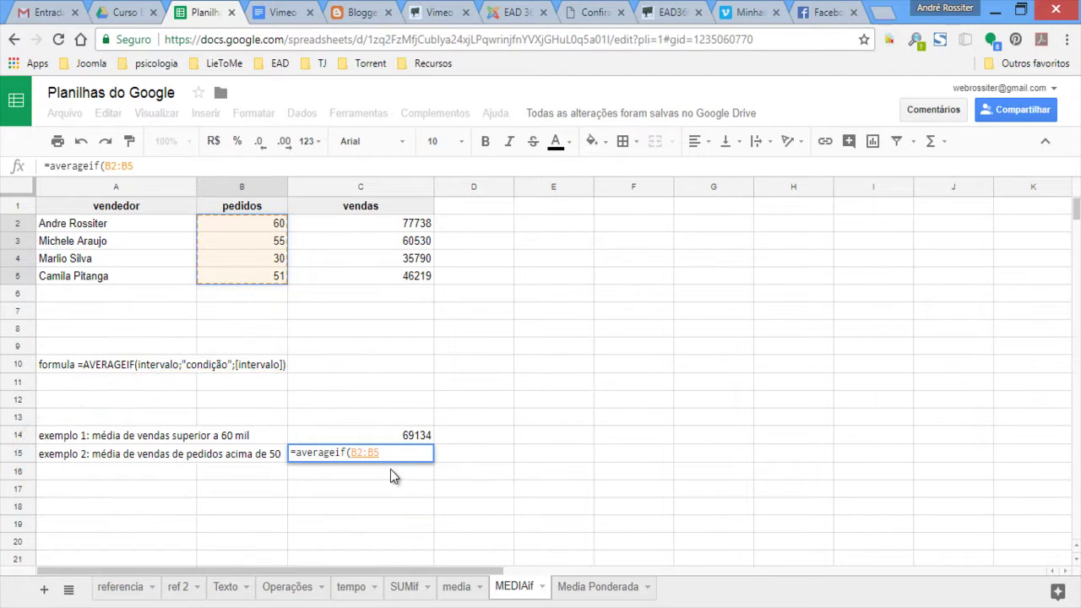
# Step: Complete the C15 formula with the condition ">50" and the averaging range C2:C5, and enter it
pyautogui.write(';')
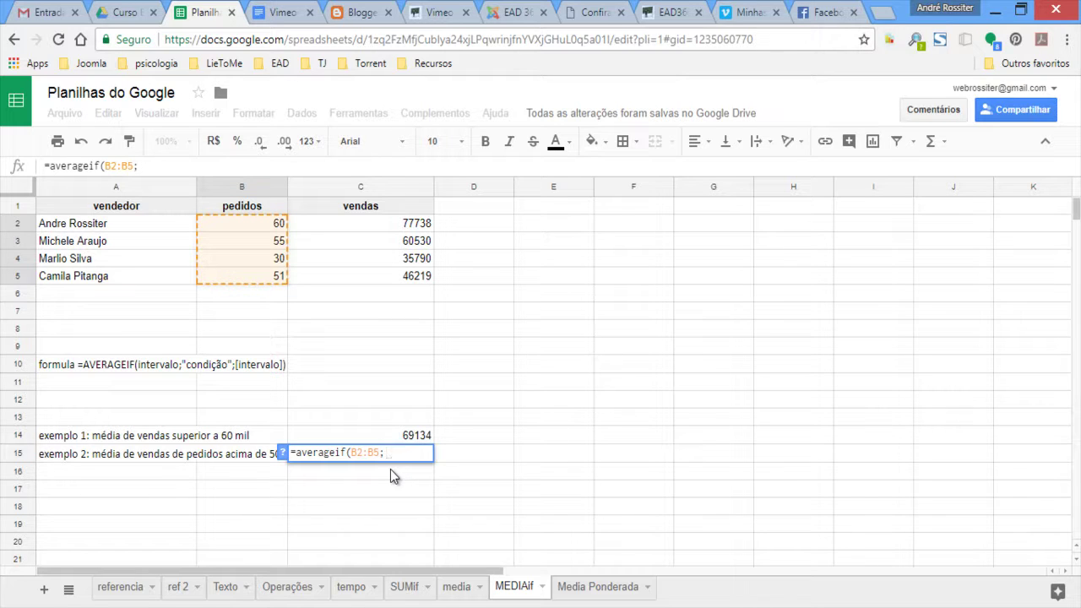
pyautogui.write('"')
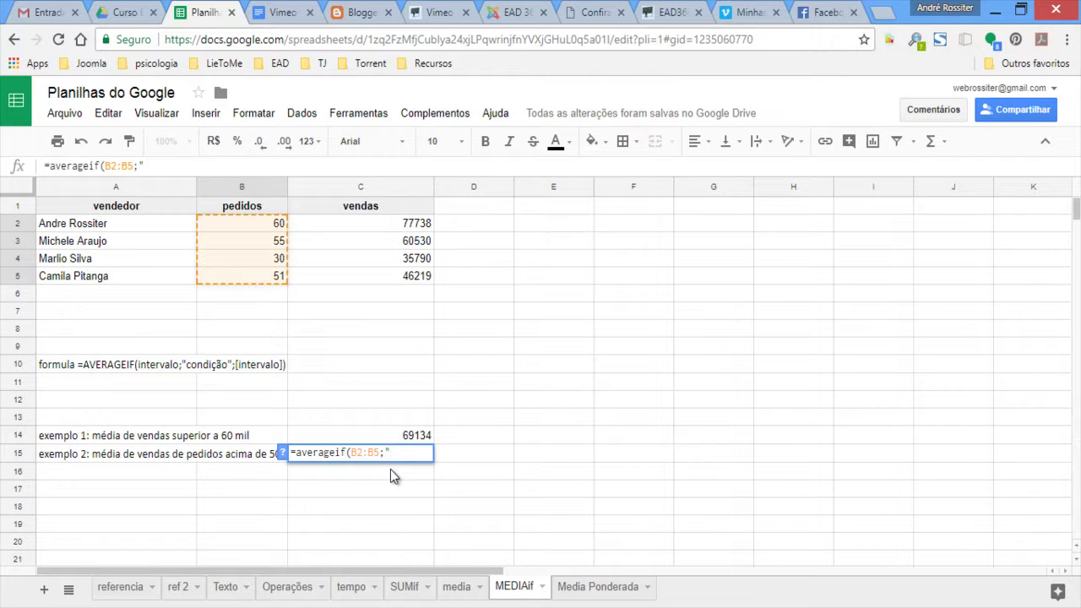
pyautogui.write('>50')
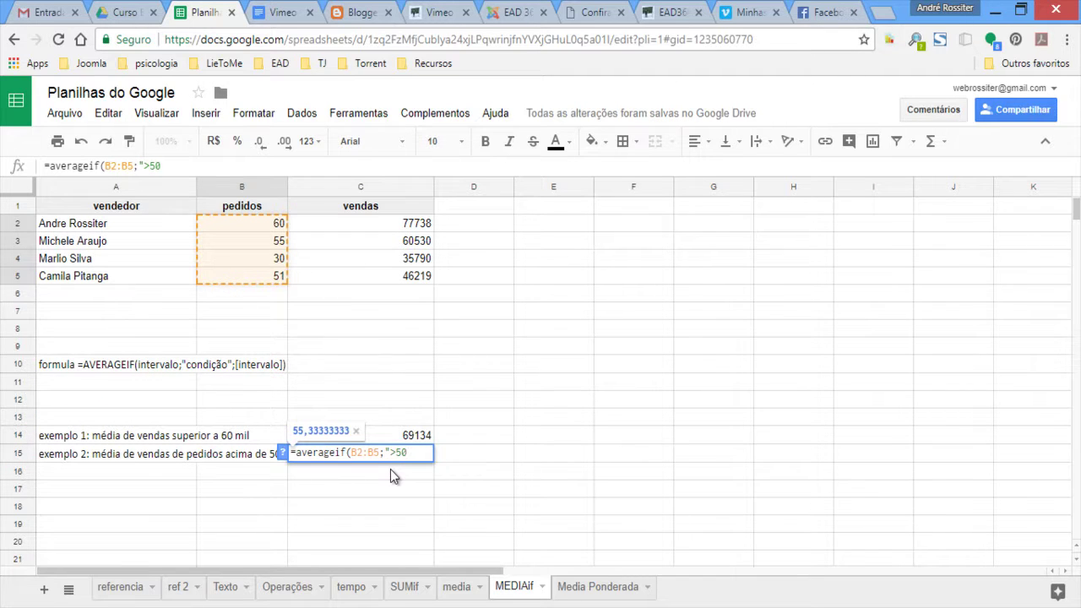
pyautogui.write('"')
pyautogui.write(';')
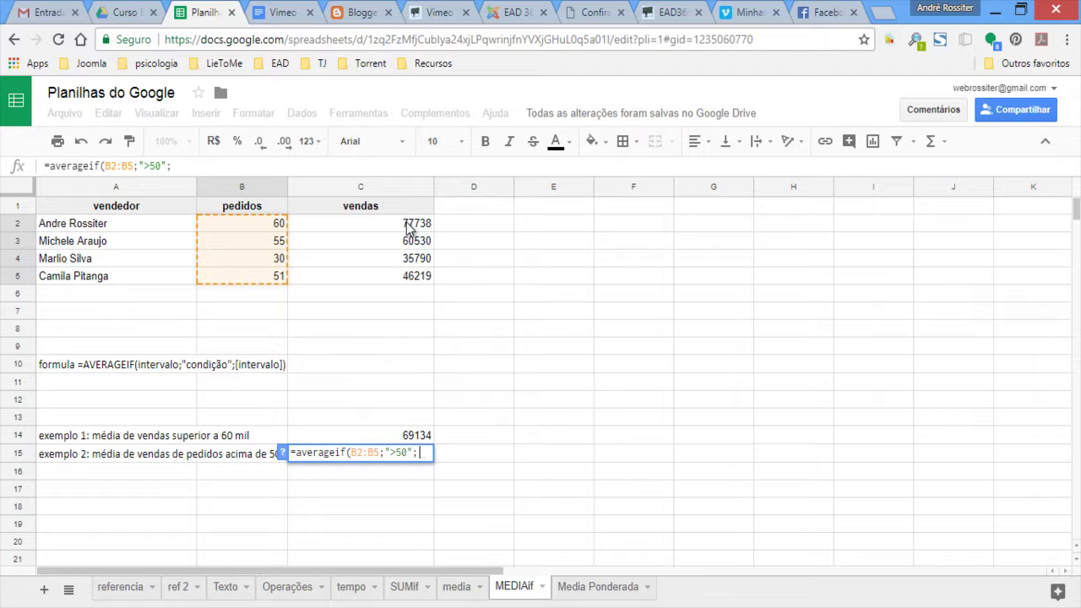
pyautogui.moveTo(408, 226); pyautogui.dragTo(412, 300)
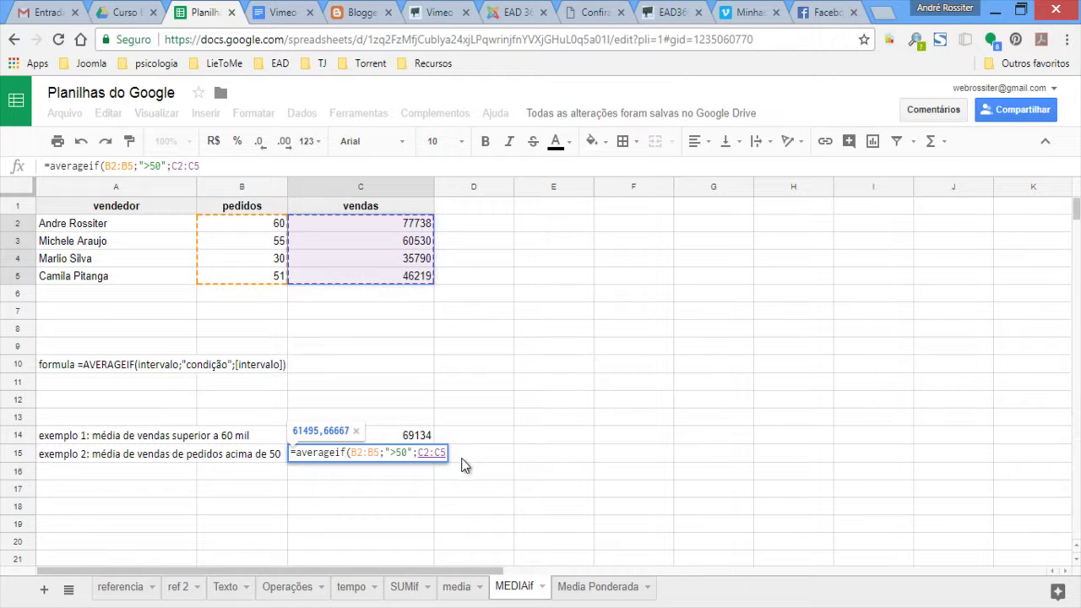
pyautogui.write(')')
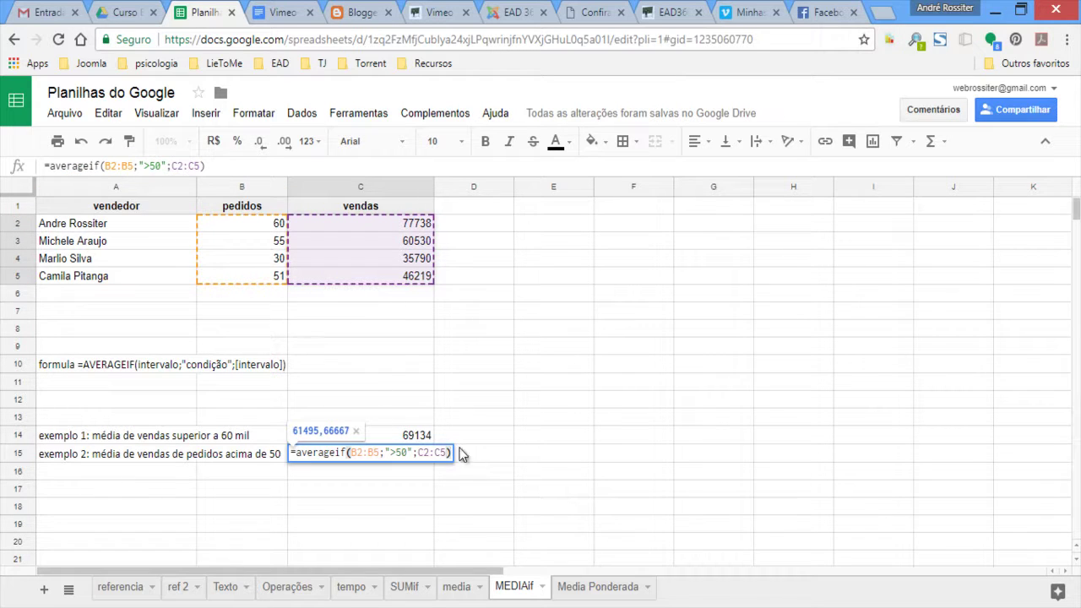
pyautogui.press('Return')
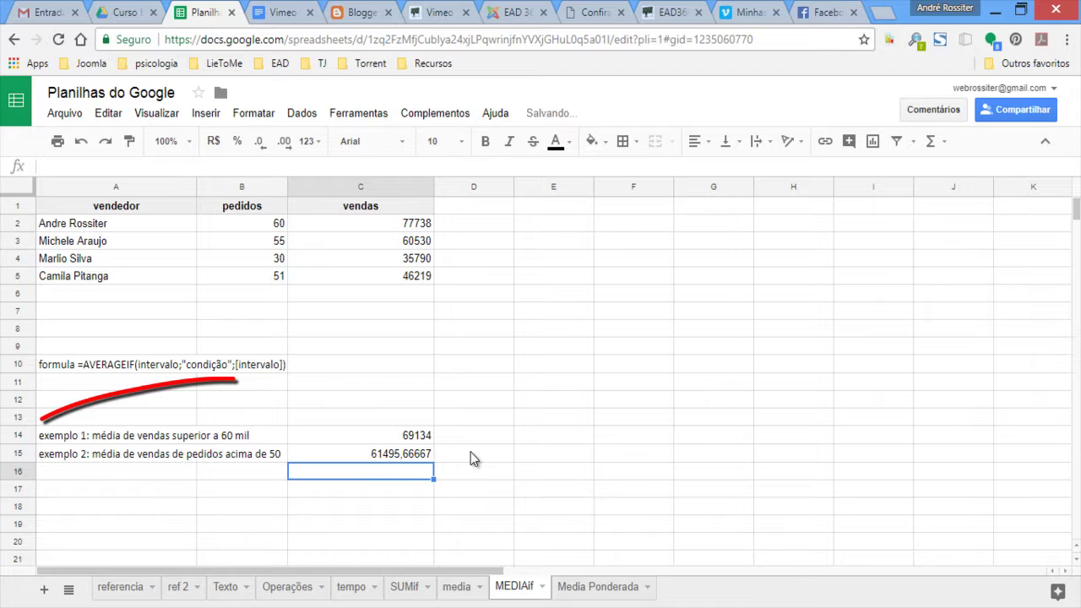